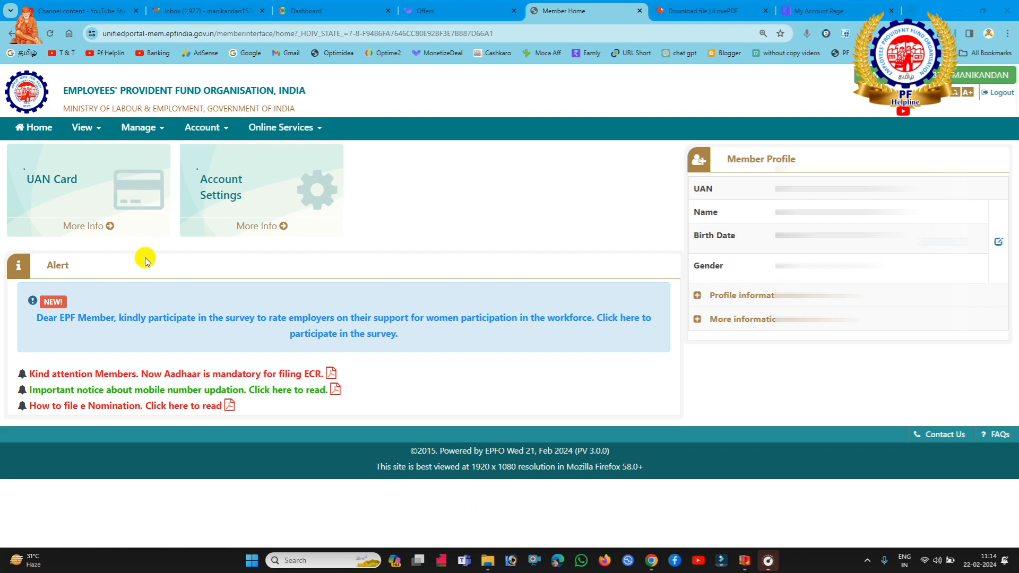
Step: Open the Joint Declaration form, select the member ID, and retrieve its details
{"action": "left_click", "coordinate": [144, 131]}
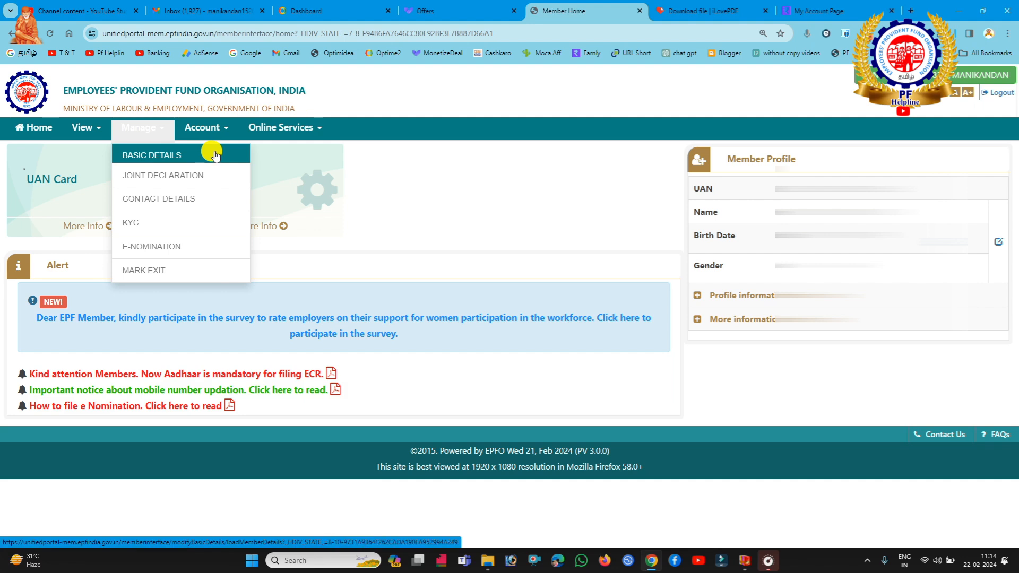
{"action": "left_click", "coordinate": [166, 180]}
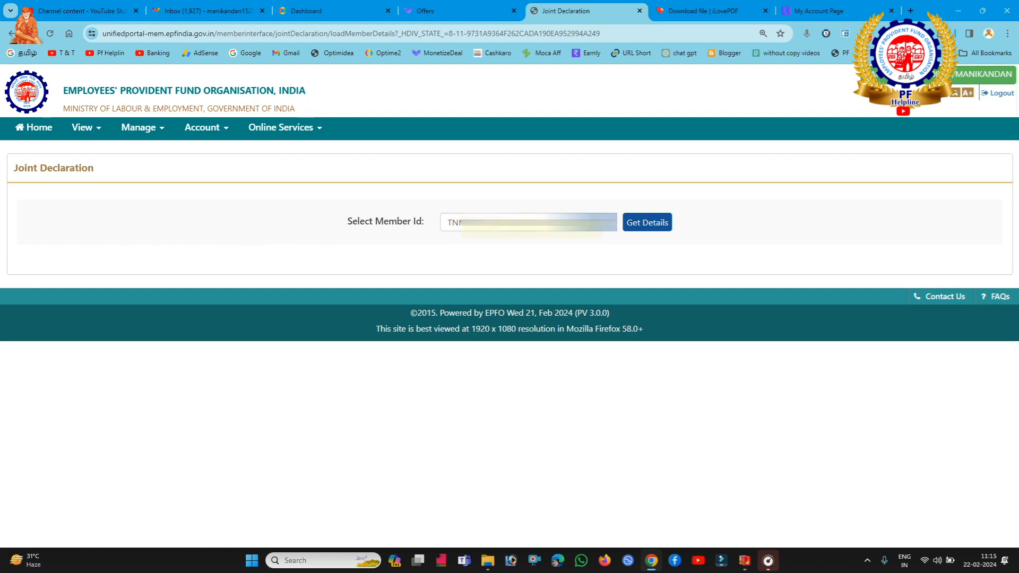
{"action": "left_click", "coordinate": [450, 221]}
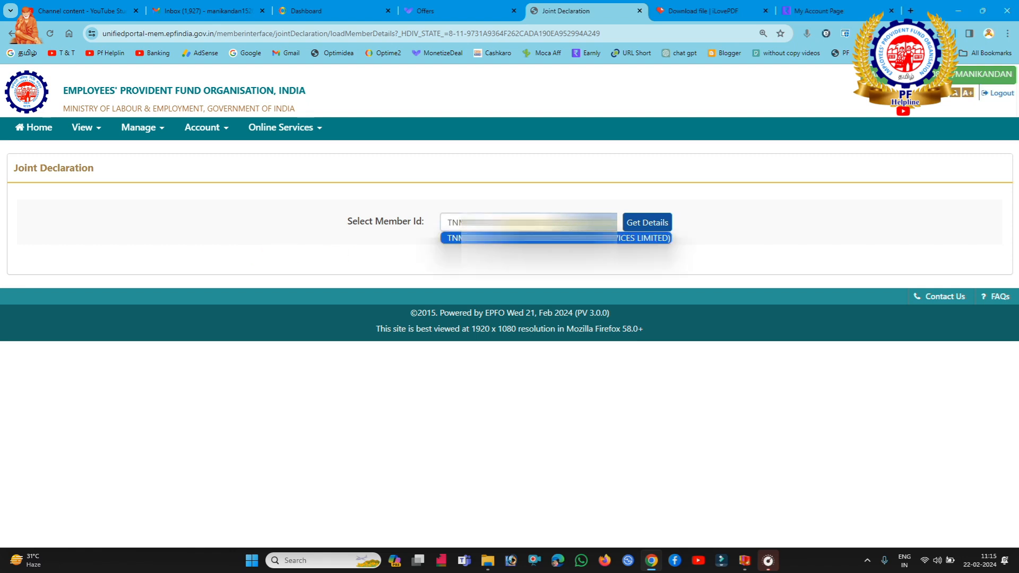
{"action": "left_click", "coordinate": [554, 238]}
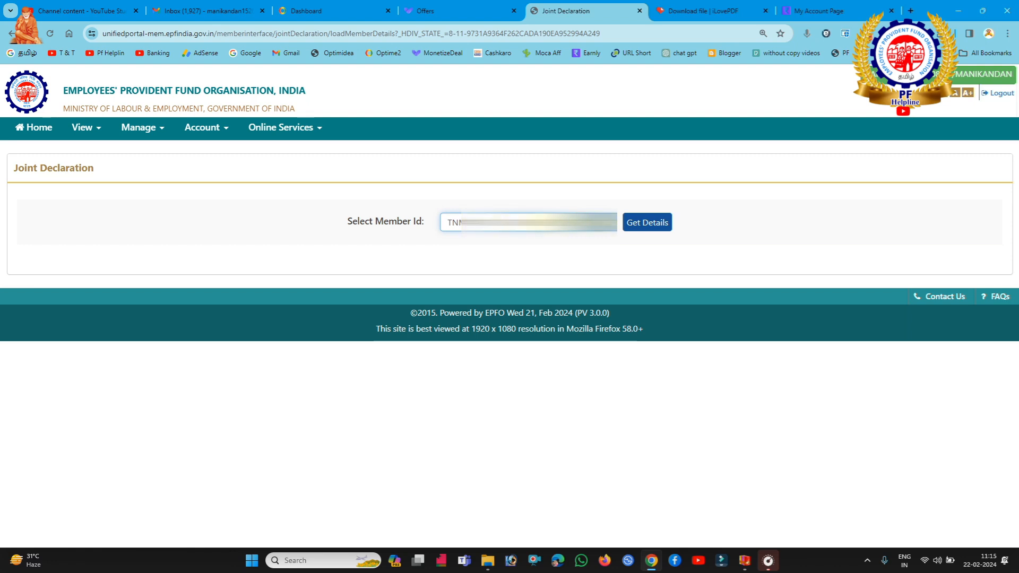
{"action": "left_click", "coordinate": [646, 225]}
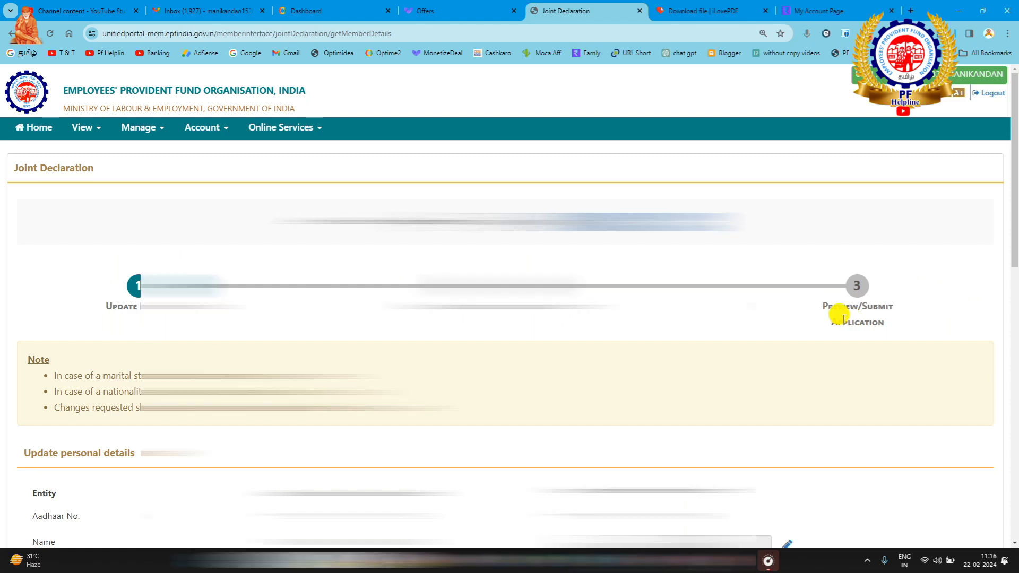
Step: Make the Name entry editable under the requested personal detail changes and append the member's initial
{"action": "scroll", "coordinate": [842, 317], "scroll_direction": "down", "scroll_amount": 5}
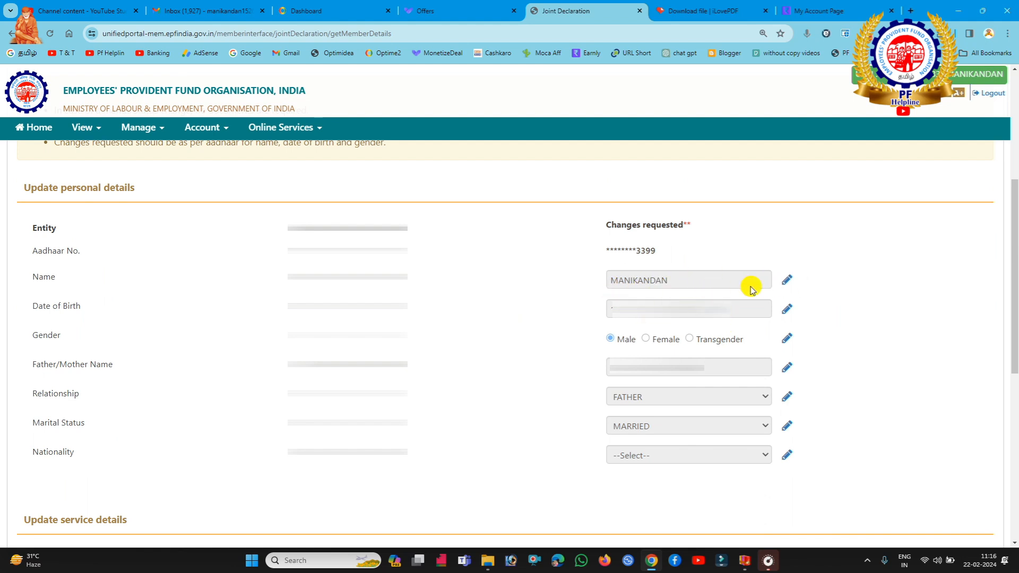
{"action": "left_click", "coordinate": [787, 283]}
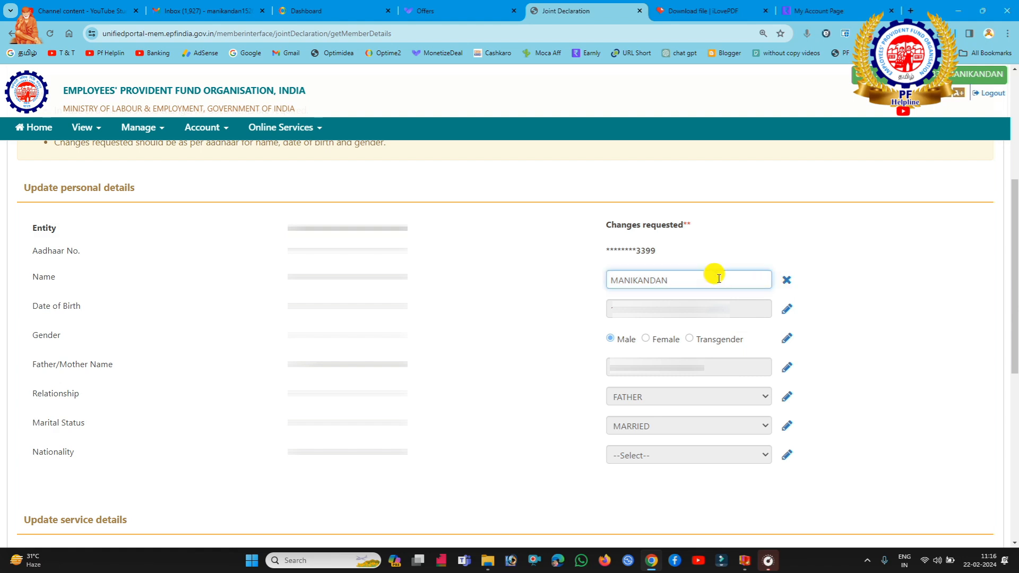
{"action": "type", "text": "M"}
{"action": "left_click", "coordinate": [786, 311]}
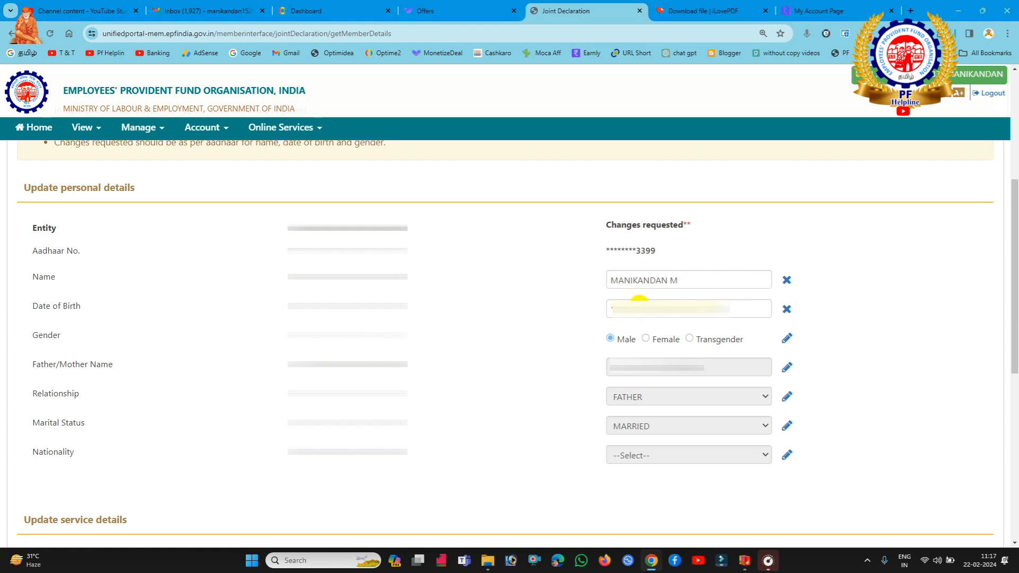
{"action": "left_click", "coordinate": [787, 311]}
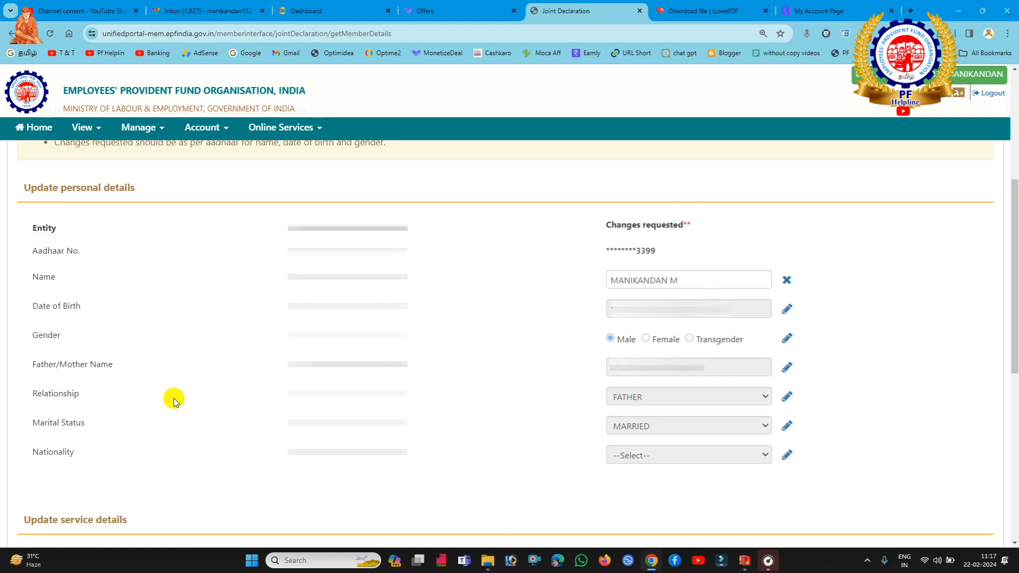
{"action": "left_click", "coordinate": [786, 396]}
{"action": "left_click", "coordinate": [763, 396]}
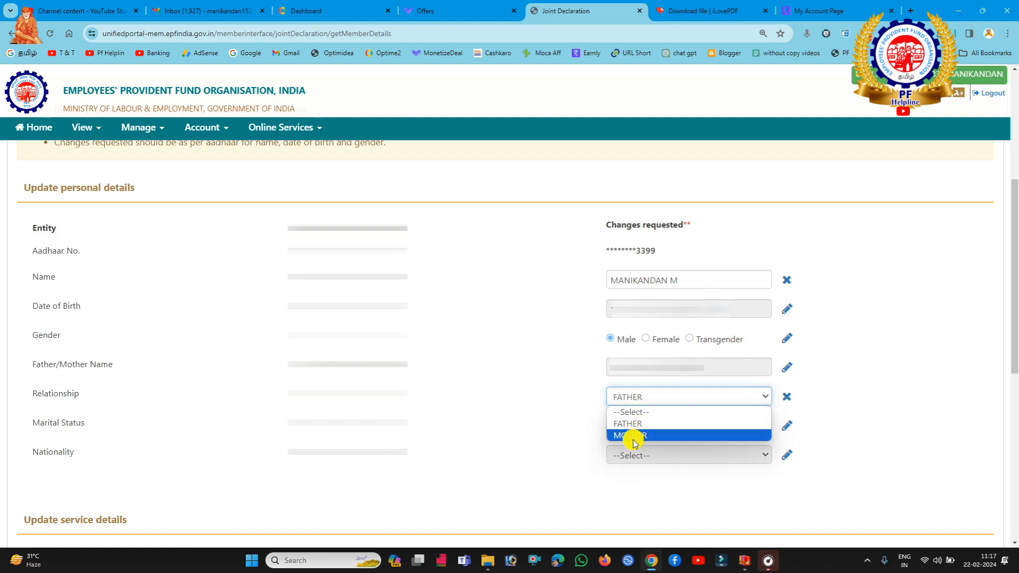
{"action": "left_click", "coordinate": [788, 398]}
{"action": "left_click", "coordinate": [787, 398]}
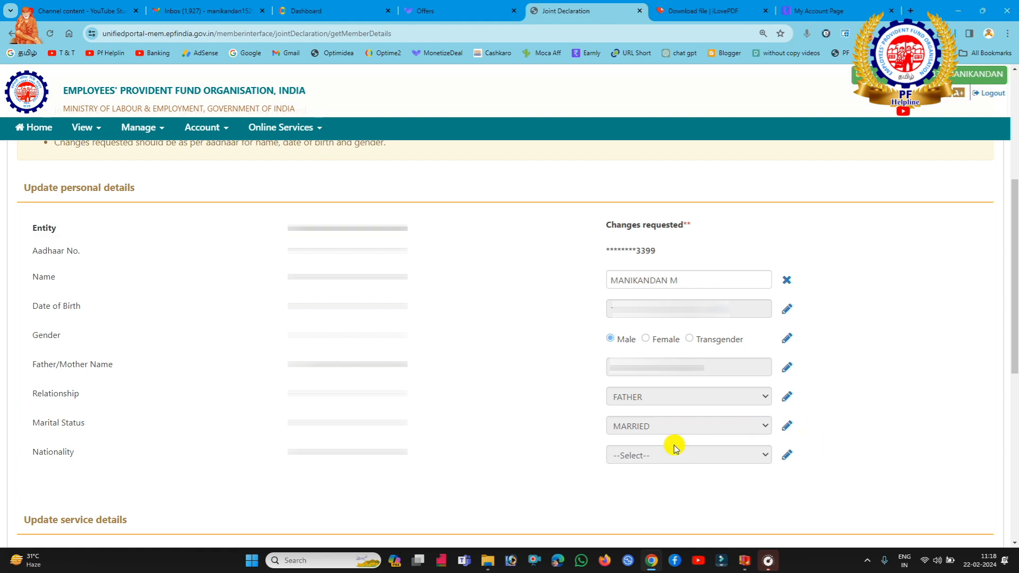
Step: Make the Nationality entry editable in the personal details and set it to Indian
{"action": "left_click", "coordinate": [783, 456]}
{"action": "left_click", "coordinate": [764, 455]}
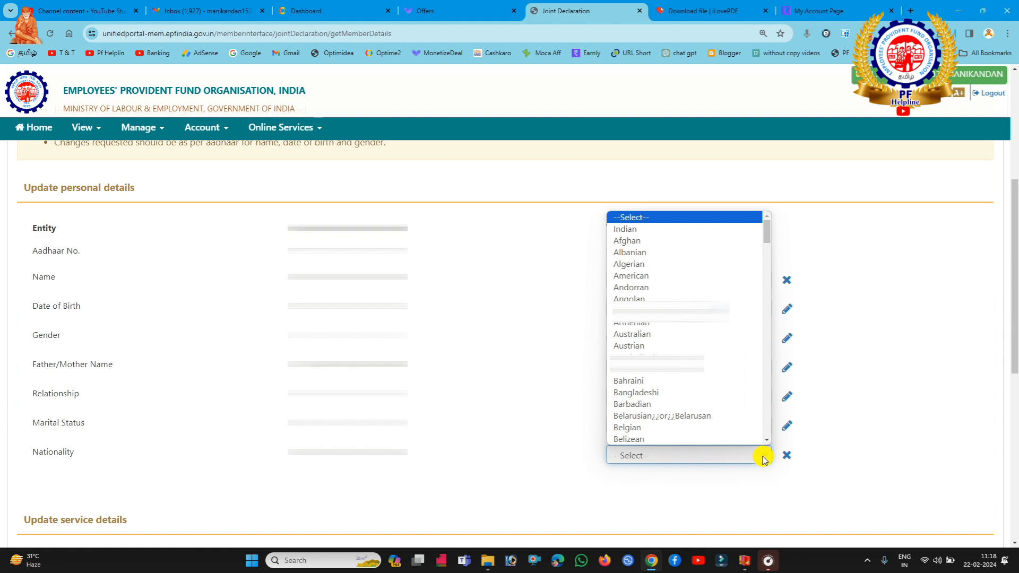
{"action": "left_click", "coordinate": [620, 229]}
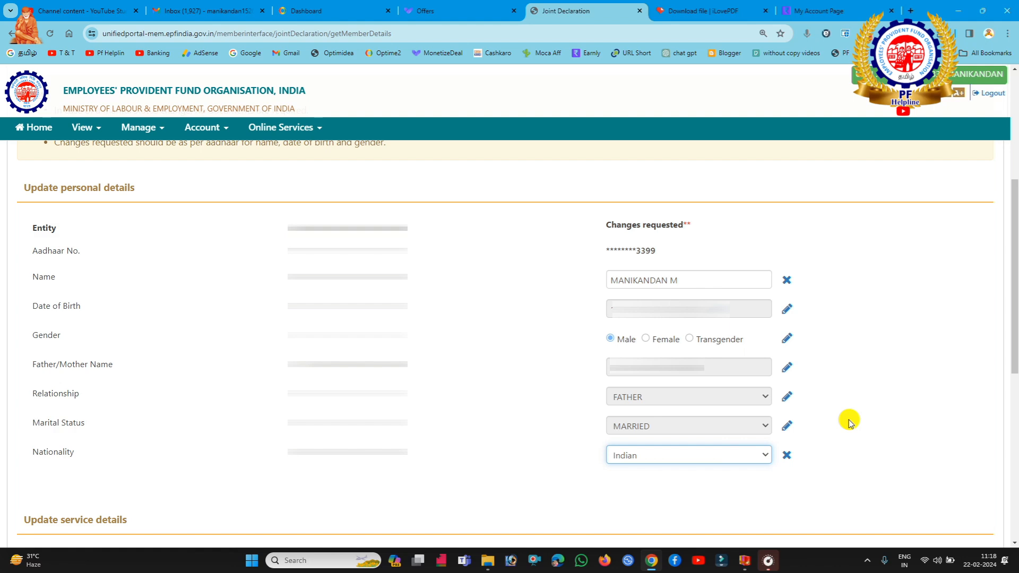
{"action": "scroll", "coordinate": [843, 393], "scroll_direction": "down", "scroll_amount": 7}
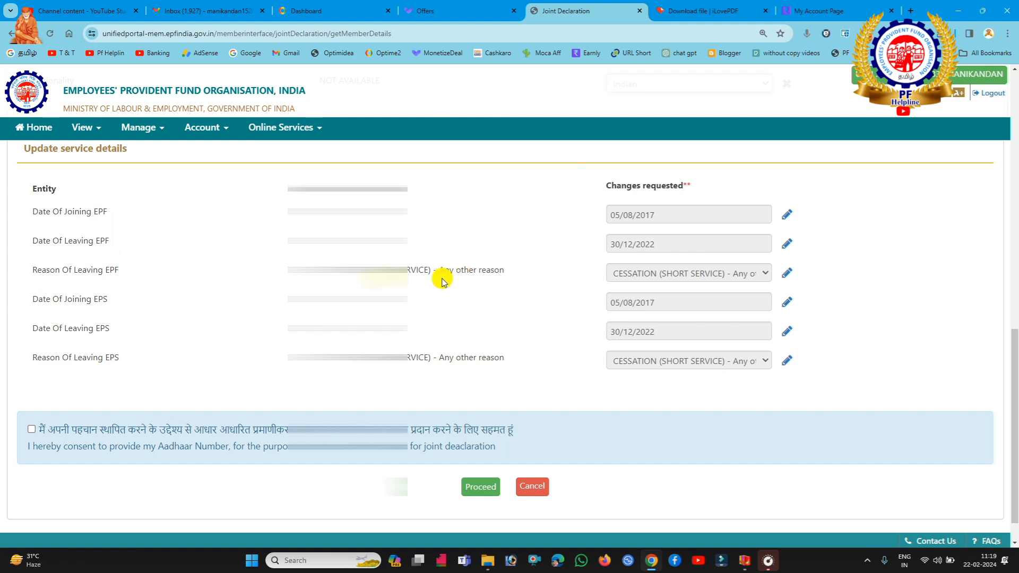
{"action": "left_click", "coordinate": [785, 275]}
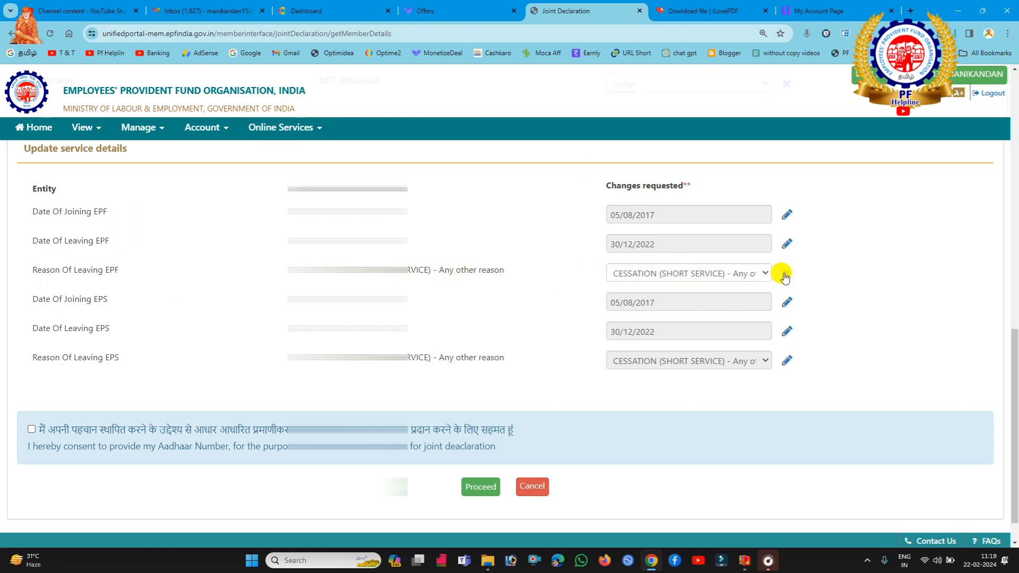
{"action": "left_click", "coordinate": [764, 273]}
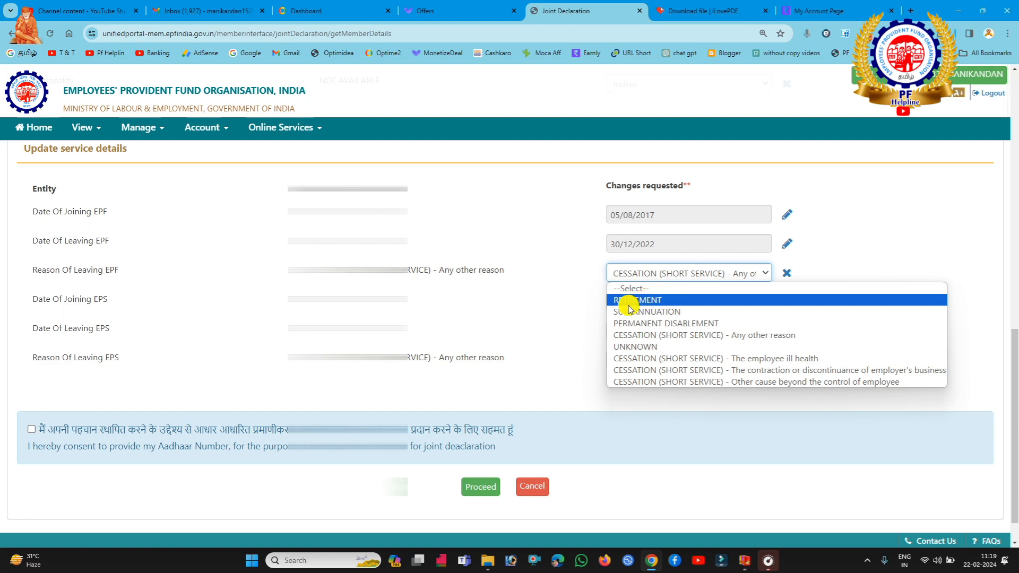
{"action": "left_click", "coordinate": [746, 335]}
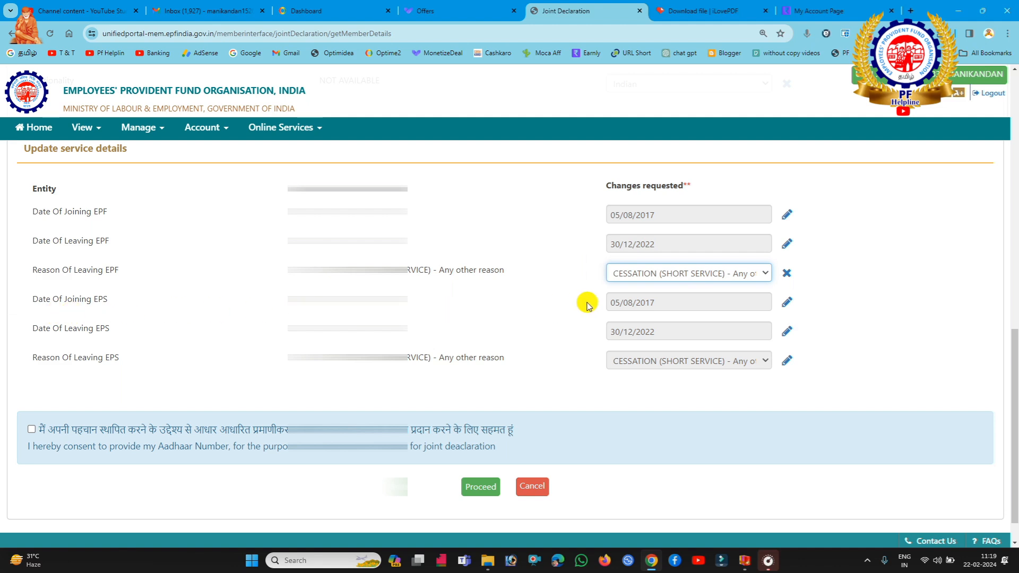
{"action": "left_click", "coordinate": [787, 302]}
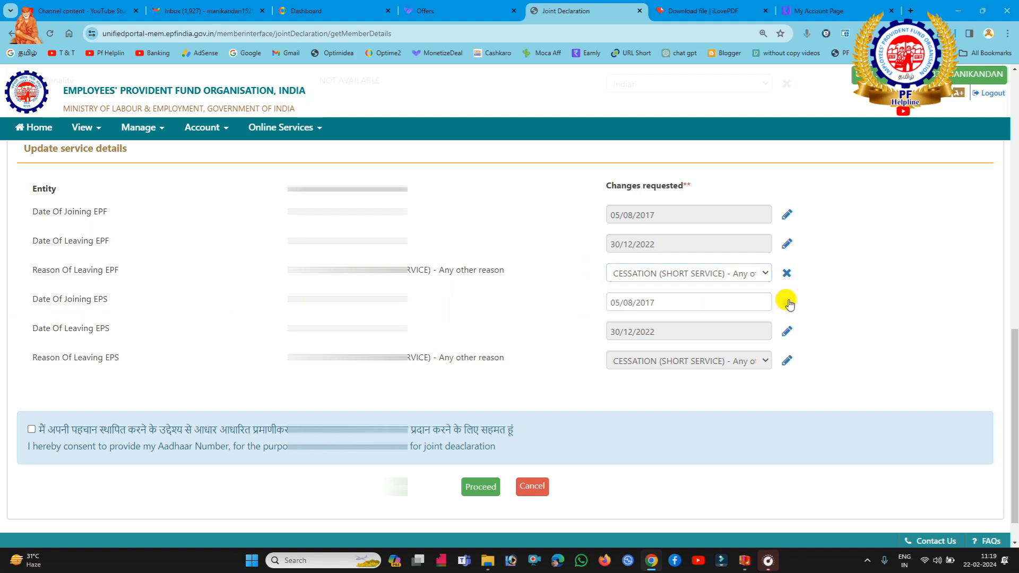
{"action": "left_click", "coordinate": [787, 302]}
{"action": "left_click", "coordinate": [785, 272]}
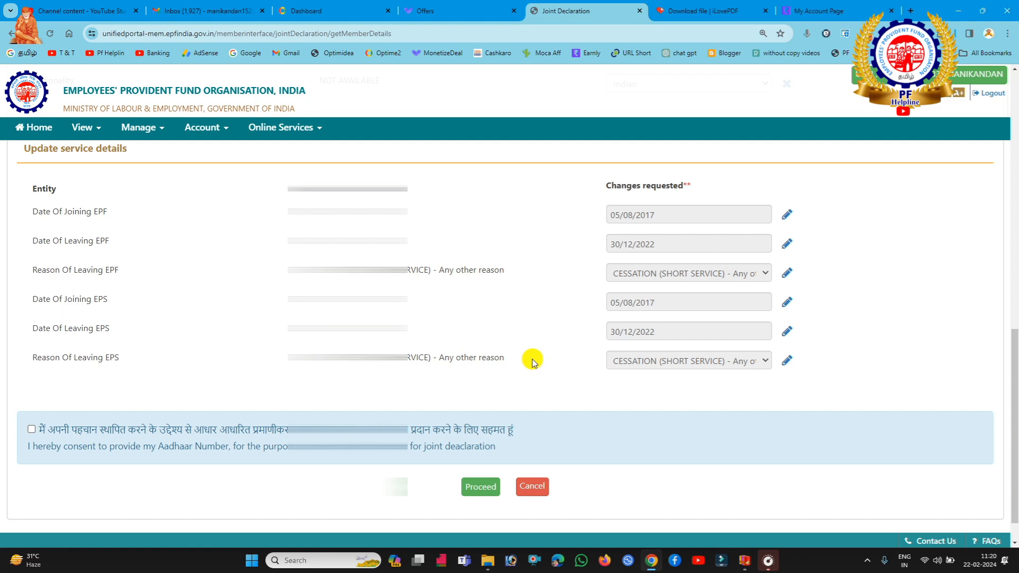
Step: Read the form's notes on document requirements for marital status and nationality changes and on matching requested changes to Aadhaar
{"action": "scroll", "coordinate": [530, 358], "scroll_direction": "up", "scroll_amount": 10}
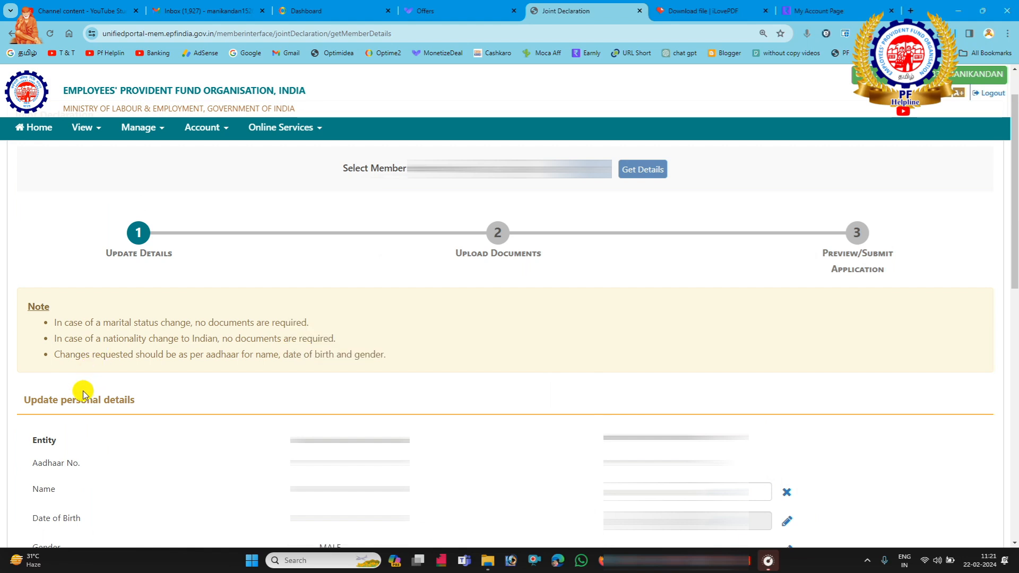
{"action": "left_click_drag", "start_coordinate": [53, 324], "coordinate": [356, 329]}
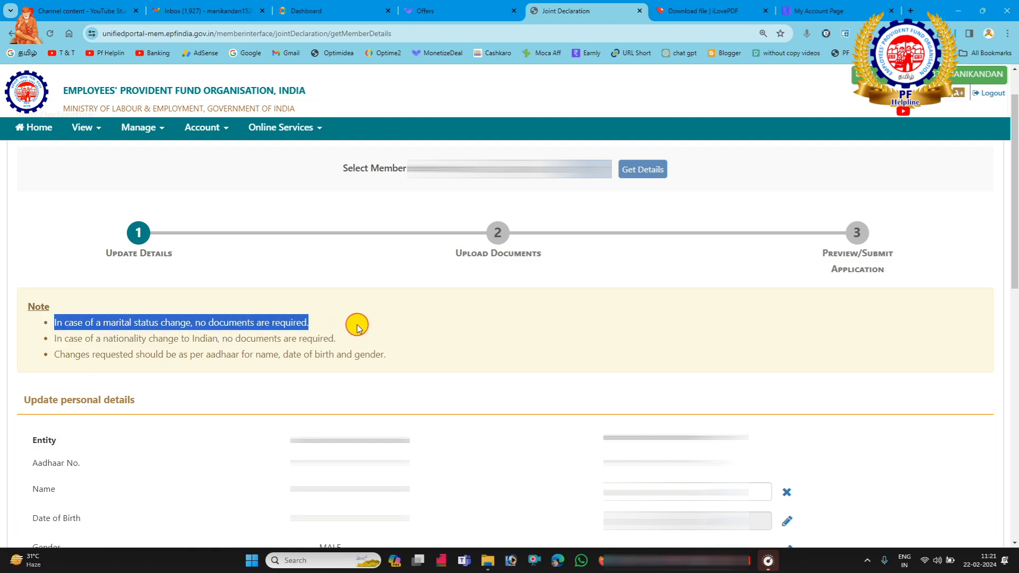
{"action": "left_click", "coordinate": [357, 326]}
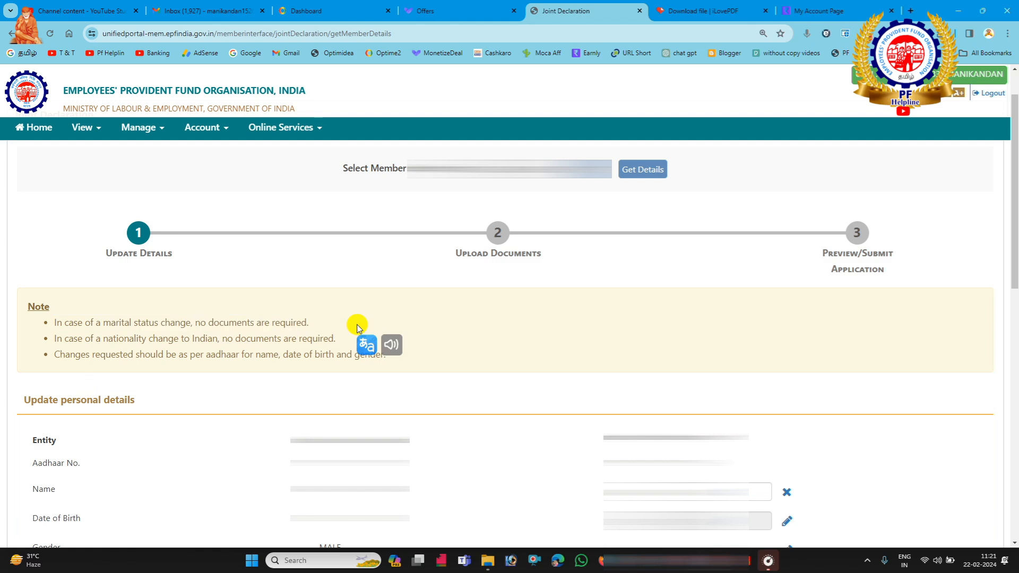
{"action": "left_click_drag", "start_coordinate": [53, 339], "coordinate": [341, 344]}
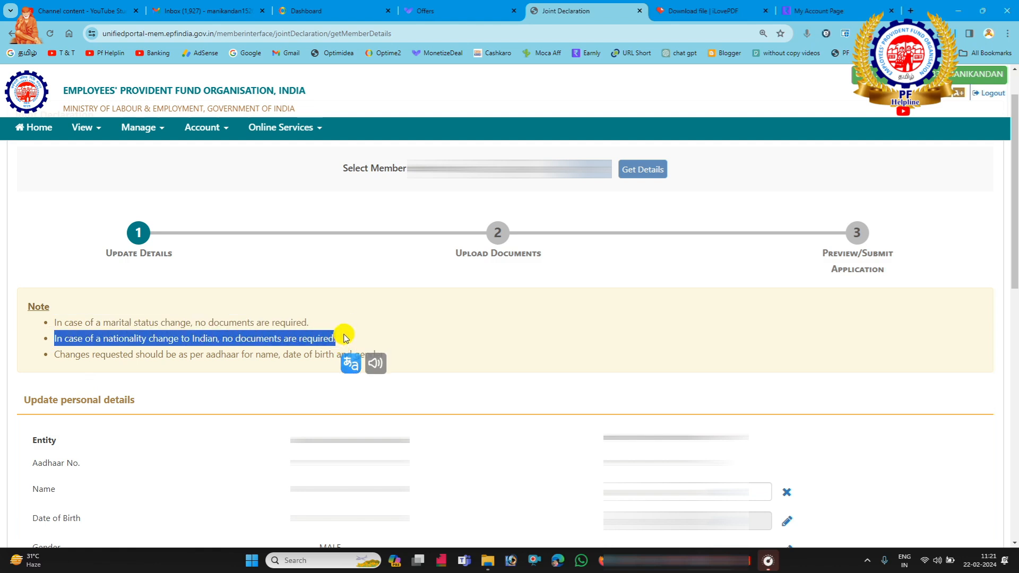
{"action": "left_click", "coordinate": [347, 330]}
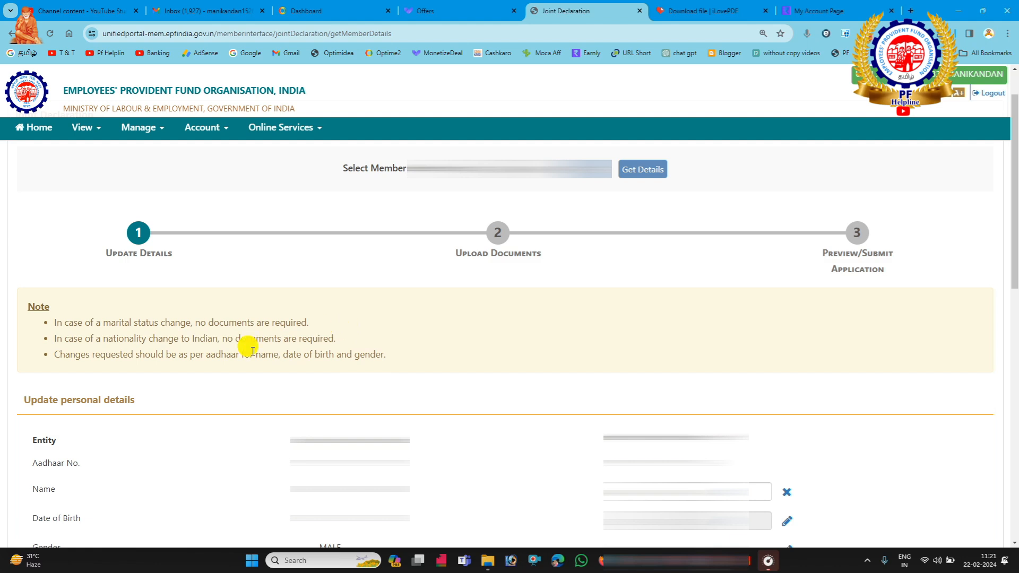
{"action": "left_click_drag", "start_coordinate": [53, 354], "coordinate": [395, 366]}
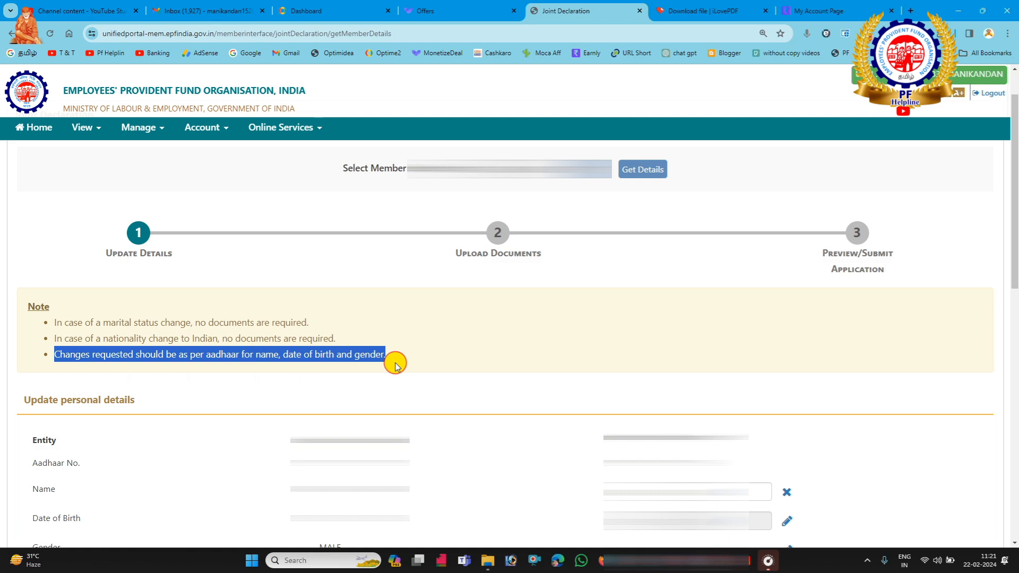
{"action": "left_click", "coordinate": [434, 352]}
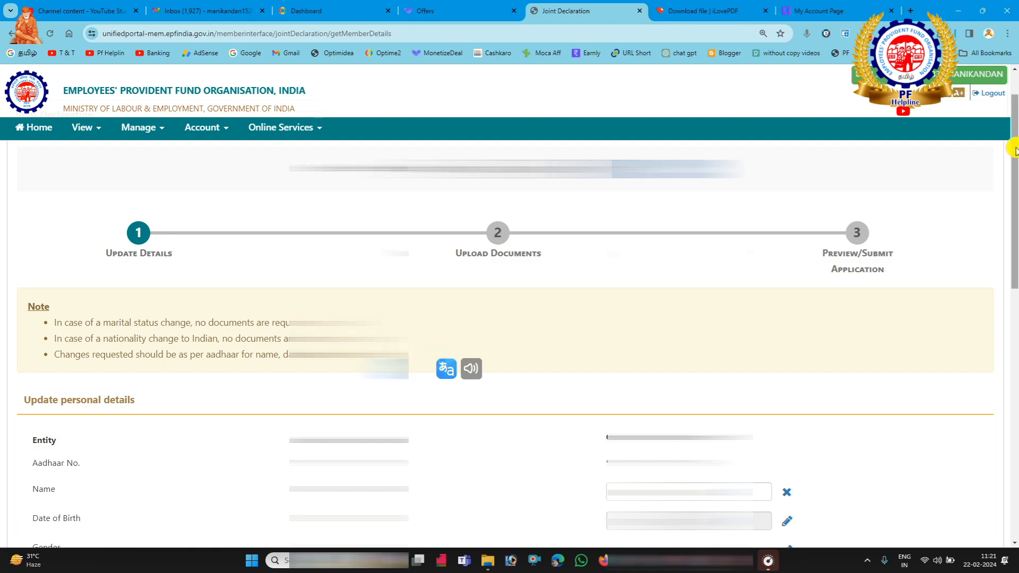
{"action": "left_click_drag", "start_coordinate": [1014, 200], "coordinate": [1014, 416]}
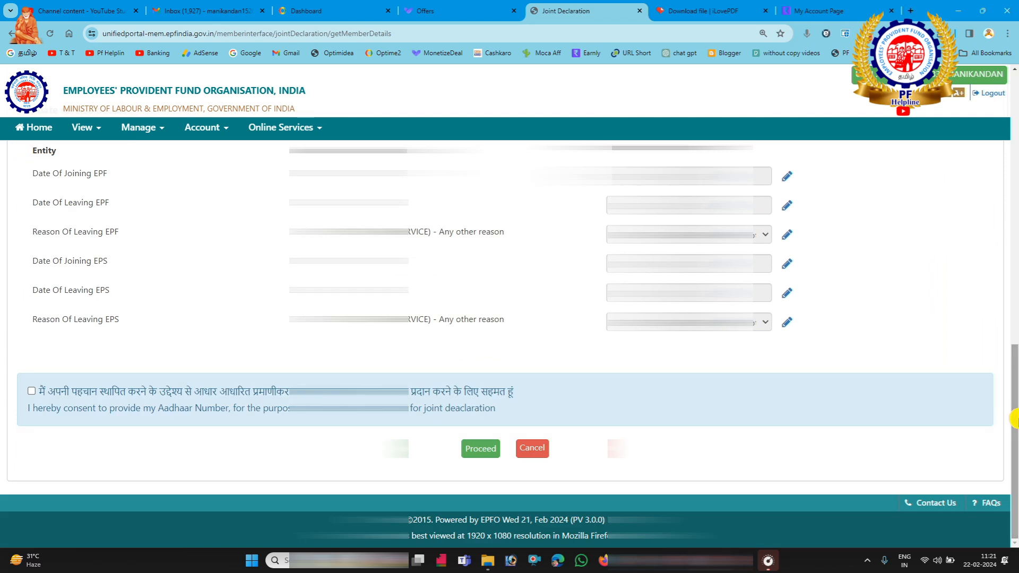
{"action": "left_click_drag", "start_coordinate": [1013, 422], "coordinate": [1014, 387]}
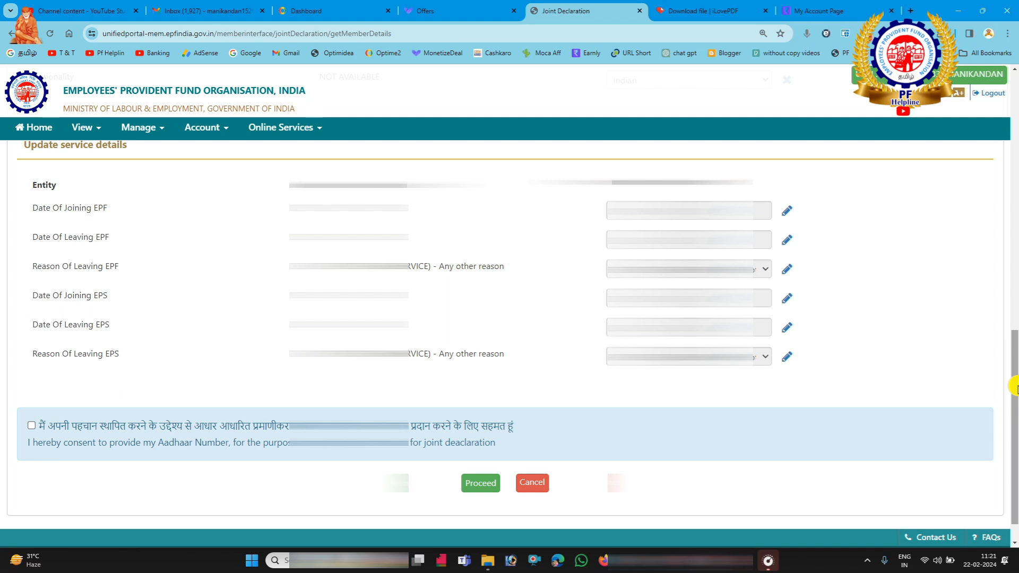